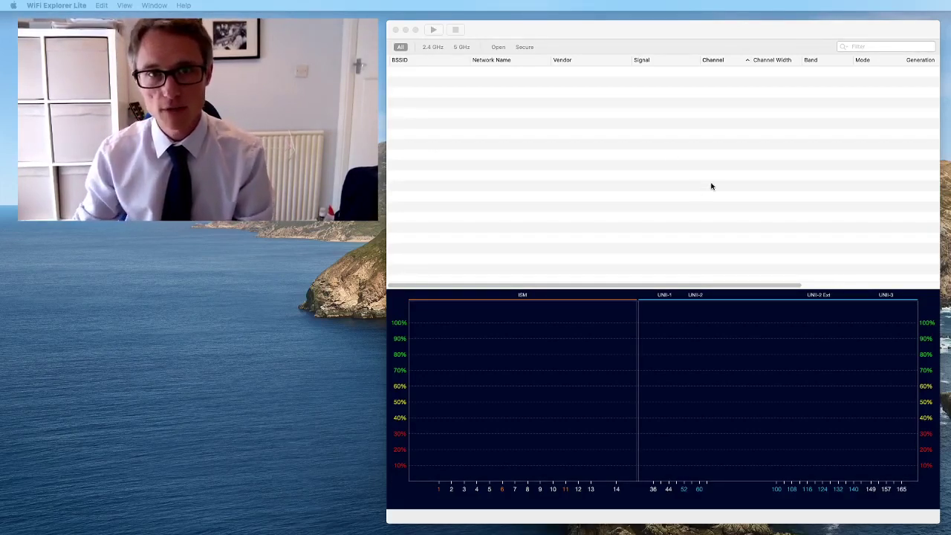
# Step: Start scanning and review the 23 nearby networks listed by channel from 1 to 44
pyautogui.click(661, 153)
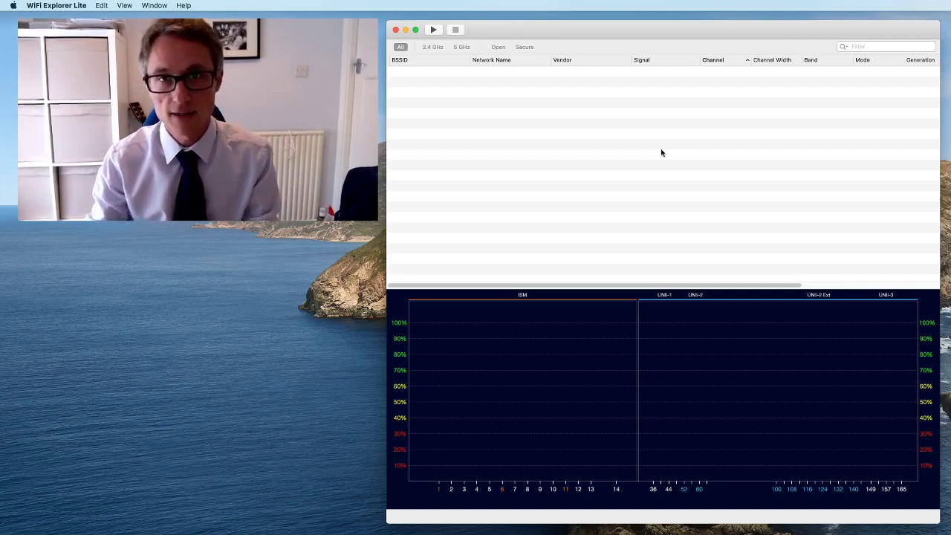
pyautogui.click(432, 31)
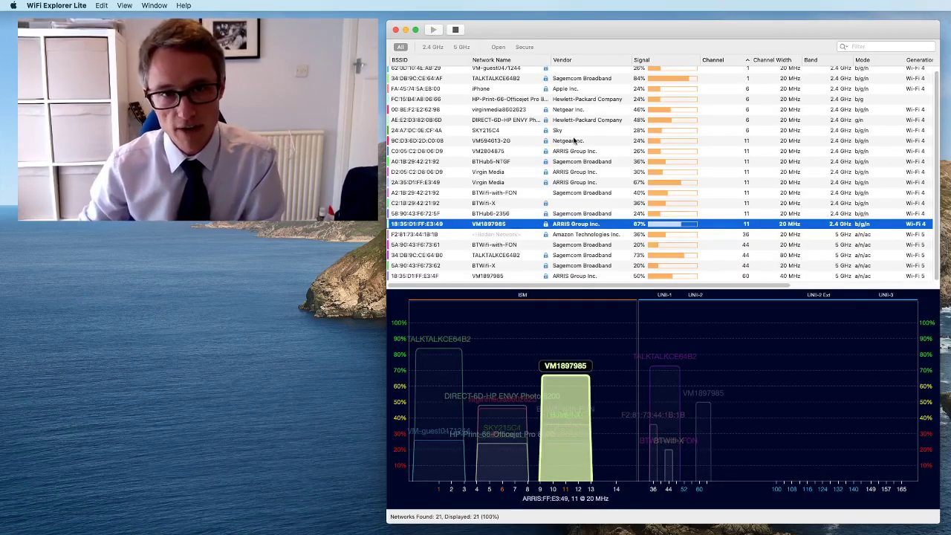
pyautogui.scroll(1, 573, 139)
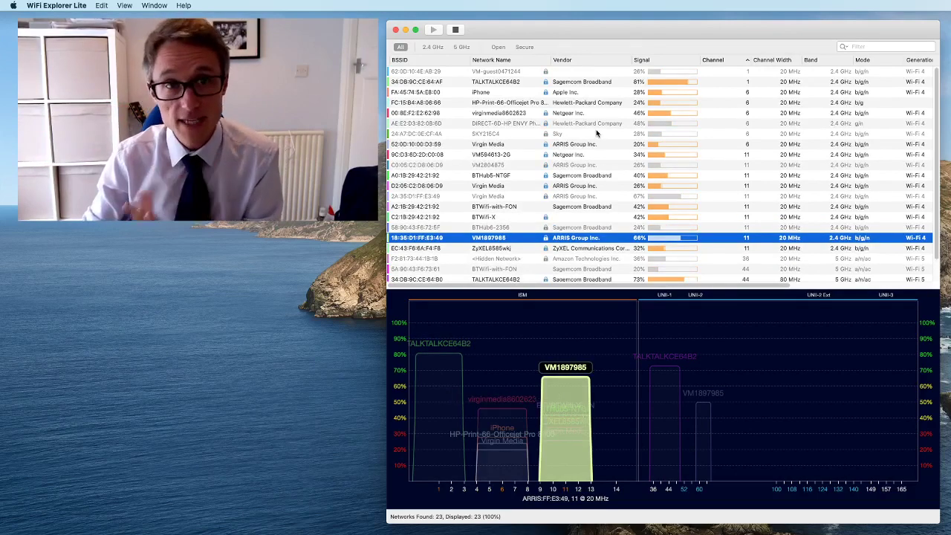
pyautogui.scroll(-2, 597, 148)
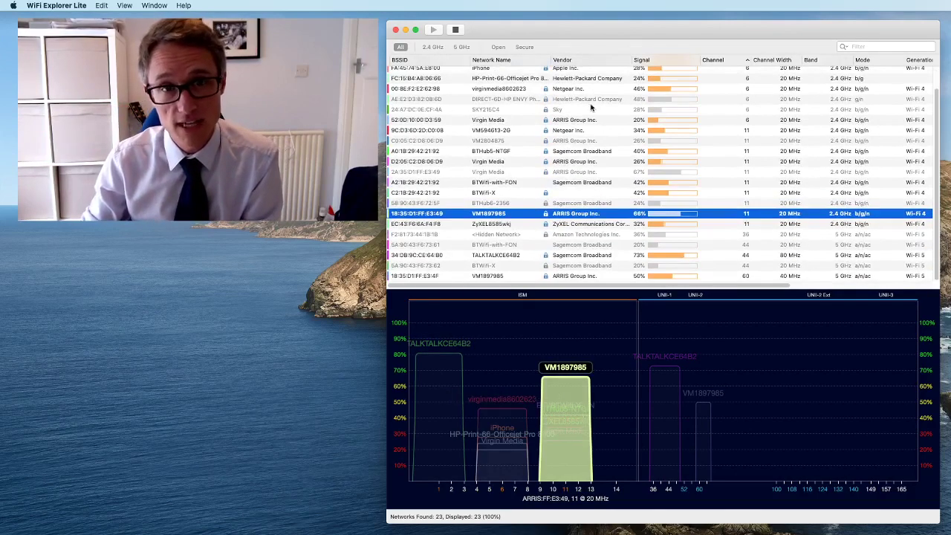
pyautogui.scroll(2, 591, 108)
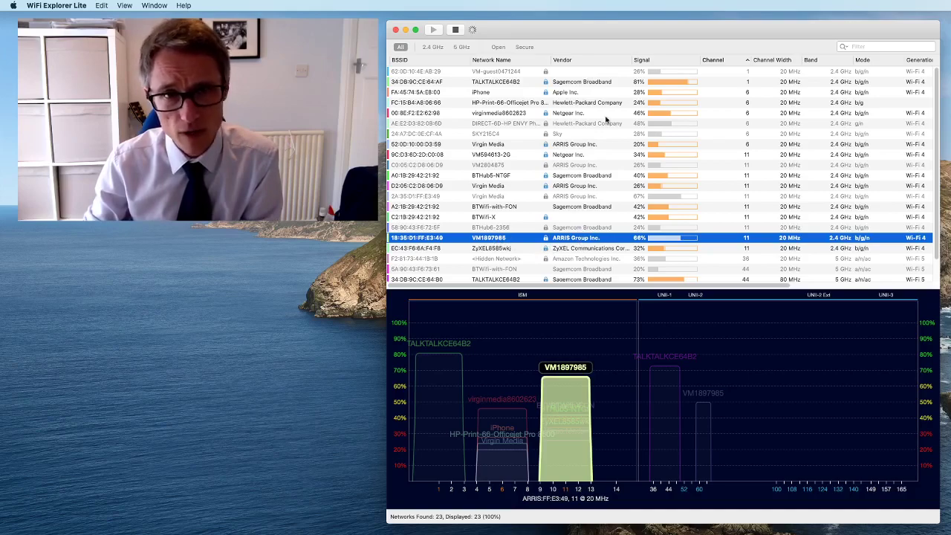
# Step: Sort the network list by Signal, strongest (84%) at the top
pyautogui.click(665, 61)
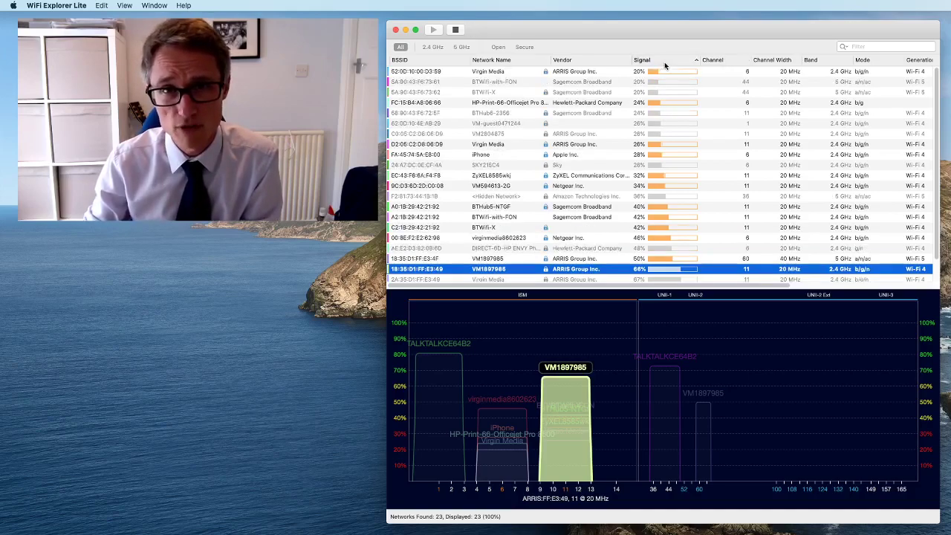
pyautogui.click(664, 61)
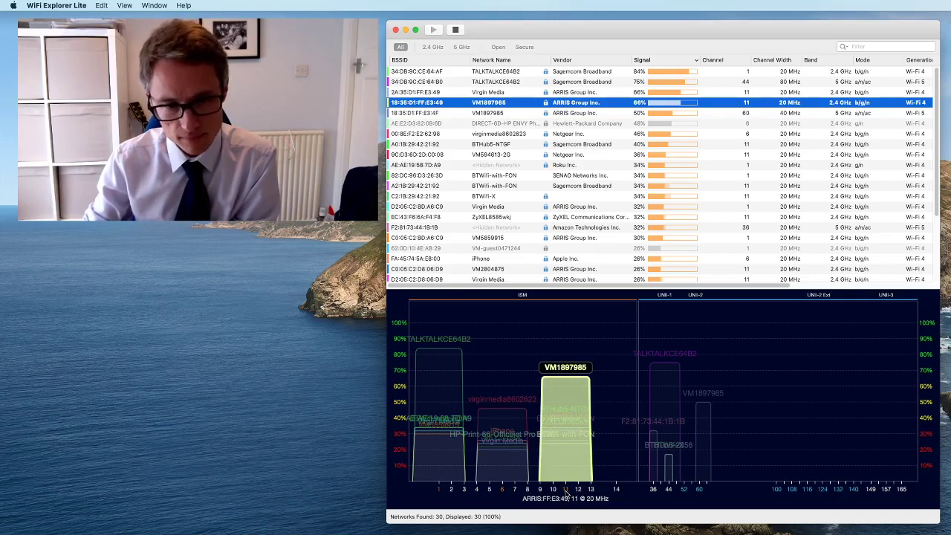
# Step: Re-sort the list by channel and select all the channel 11 networks
pyautogui.click(717, 60)
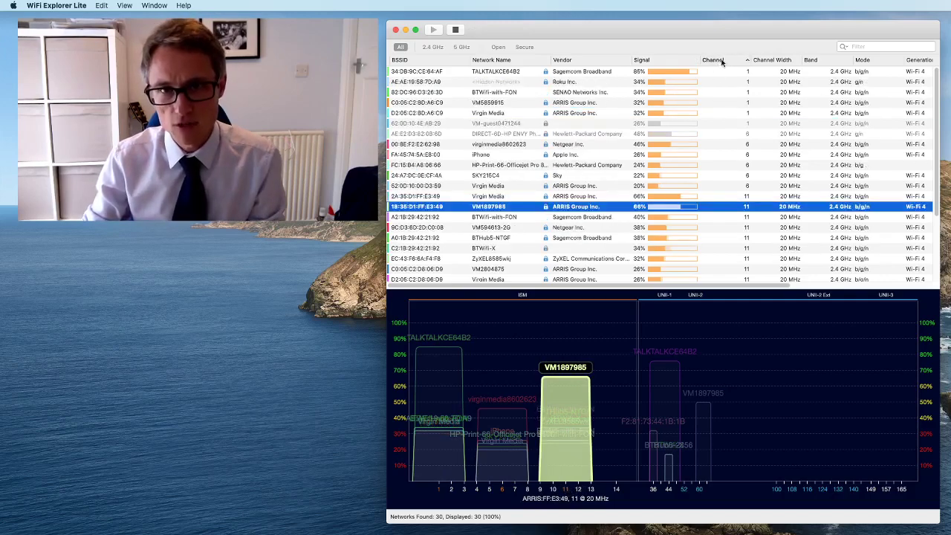
pyautogui.click(733, 198)
pyautogui.scroll(-1, 729, 255)
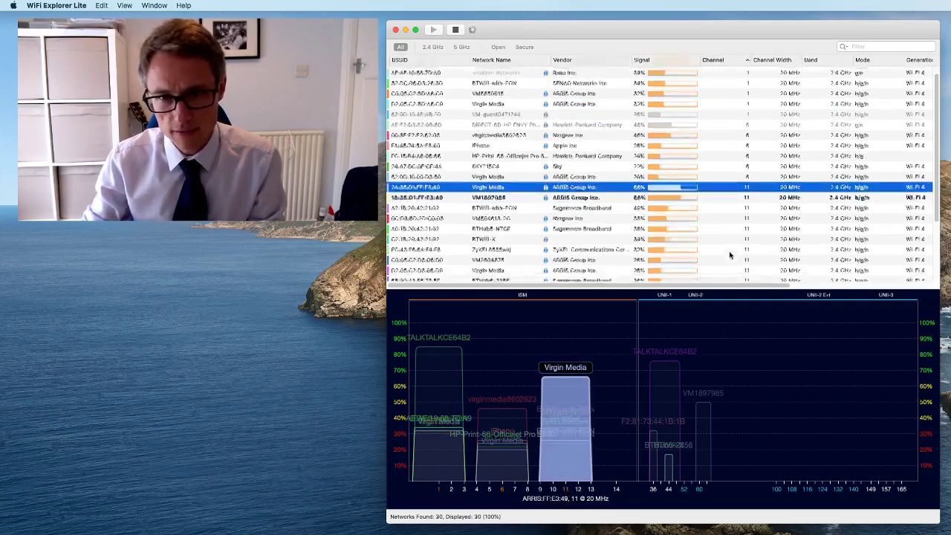
pyautogui.scroll(-3, 730, 255)
pyautogui.keyDown('shift'); pyautogui.click(731, 252); pyautogui.keyUp('shift')
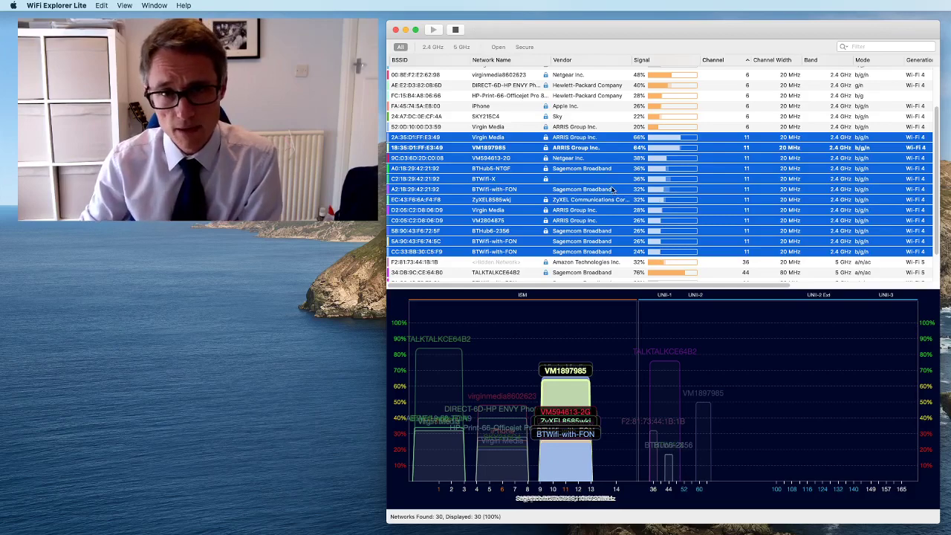
# Step: Select all channel 6 networks, then pick TALKTALKCE64B2 on channel 1
pyautogui.scroll(2, 612, 190)
pyautogui.scroll(1, 613, 190)
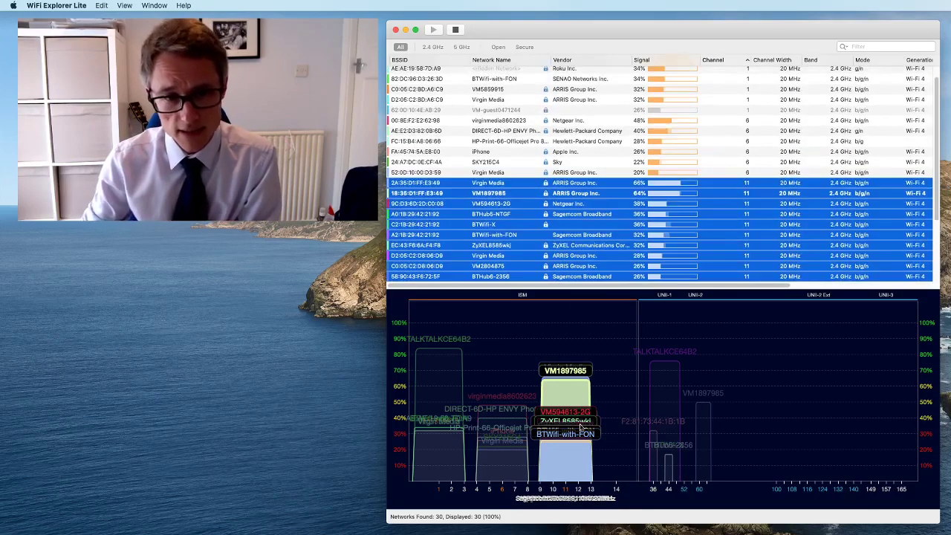
pyautogui.click(739, 121)
pyautogui.keyDown('shift'); pyautogui.click(732, 184); pyautogui.keyUp('shift')
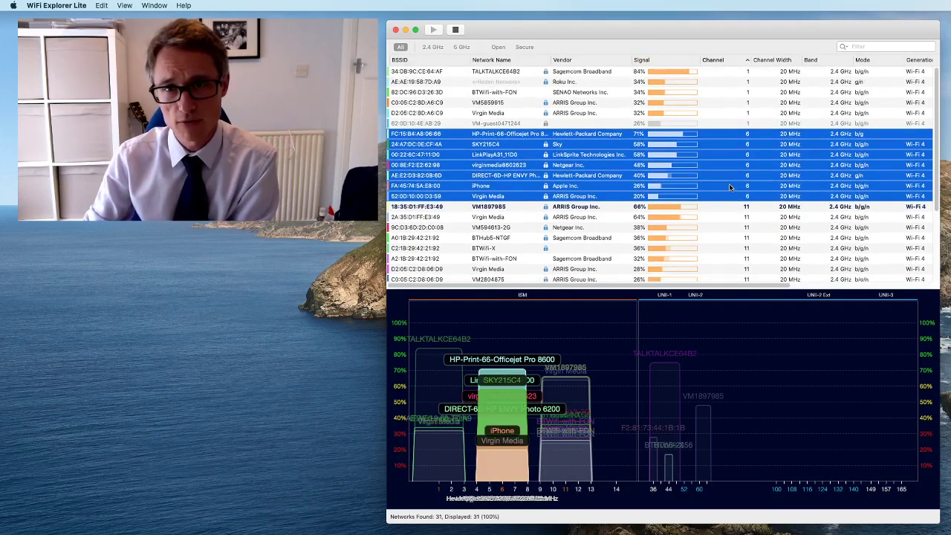
pyautogui.click(738, 72)
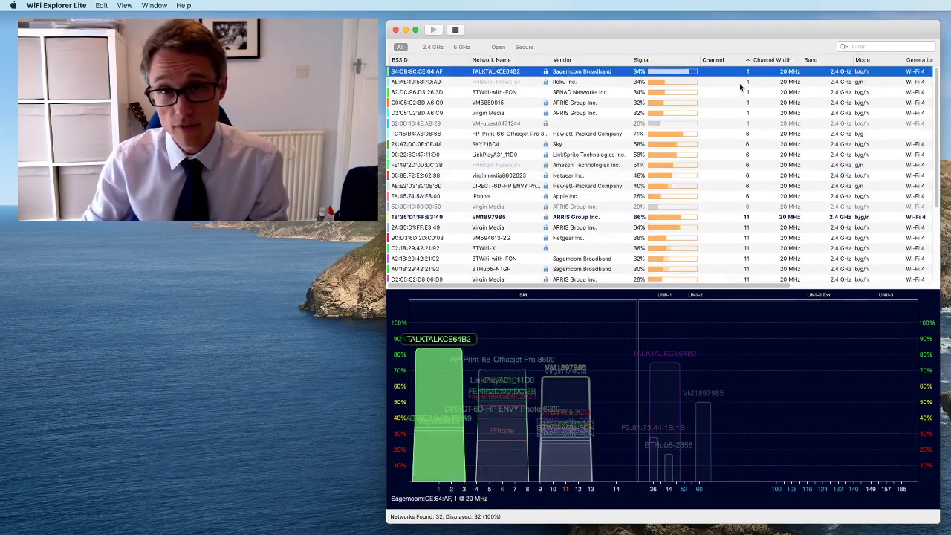
# Step: Show each channel 1 network on the graph, ending with TALKTALKCE64B2 highlighted
pyautogui.click(739, 82)
pyautogui.click(736, 92)
pyautogui.click(734, 102)
pyautogui.click(732, 114)
pyautogui.click(732, 123)
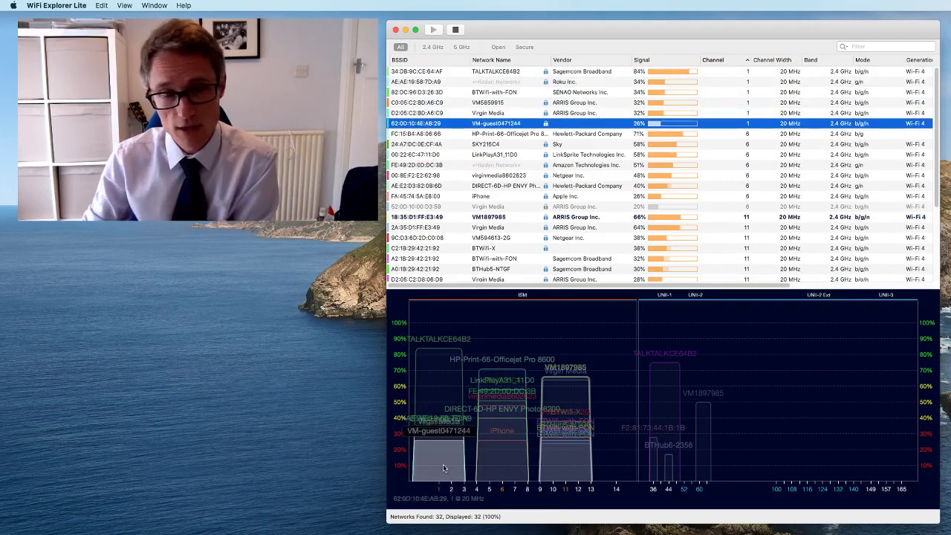
pyautogui.click(710, 73)
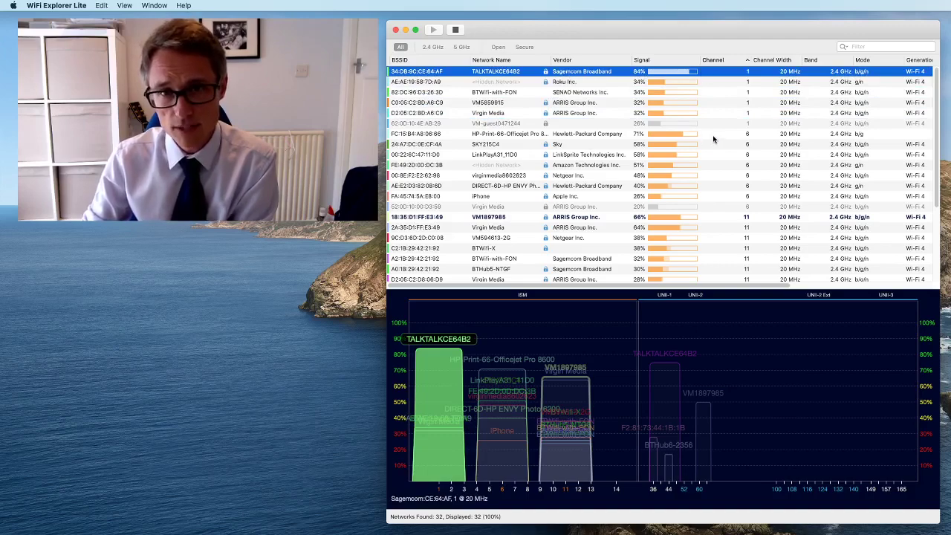
# Step: Scroll through the 33 channel-sorted networks, noting channel 11 is the most crowded
pyautogui.scroll(-3, 699, 238)
pyautogui.scroll(-1, 700, 237)
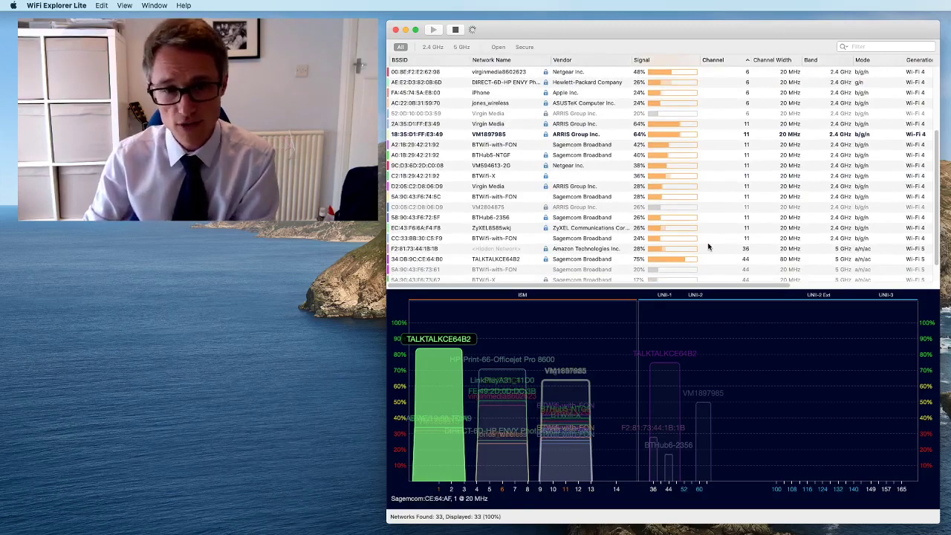
pyautogui.scroll(1, 706, 245)
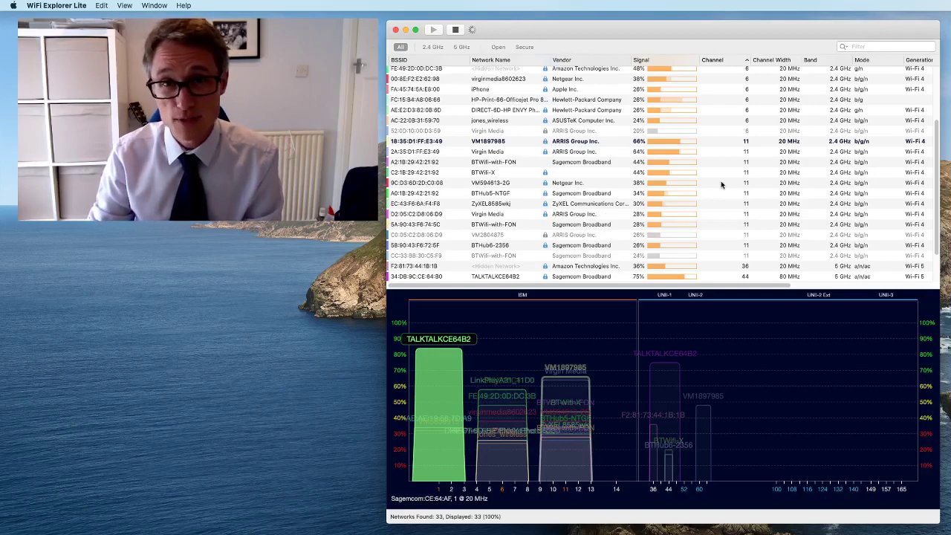
pyautogui.scroll(5, 721, 182)
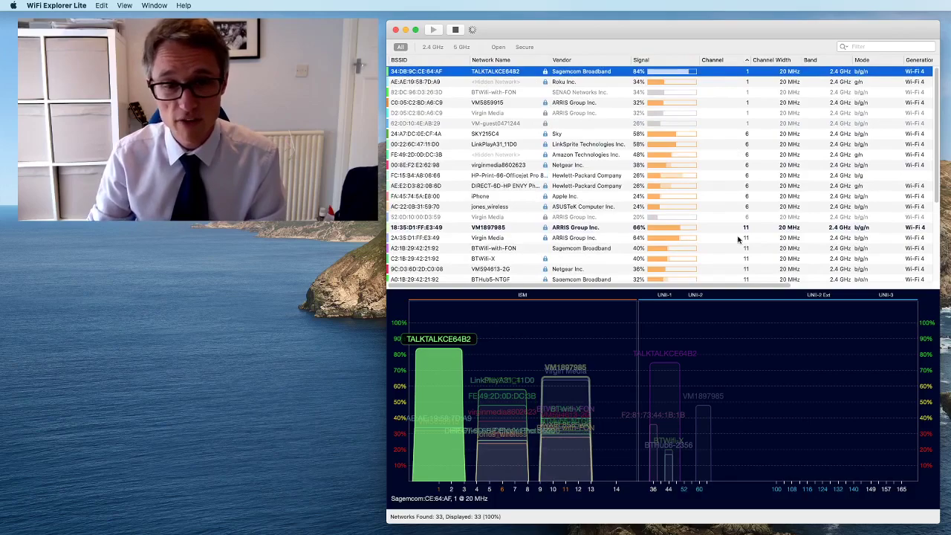
pyautogui.scroll(-3, 739, 238)
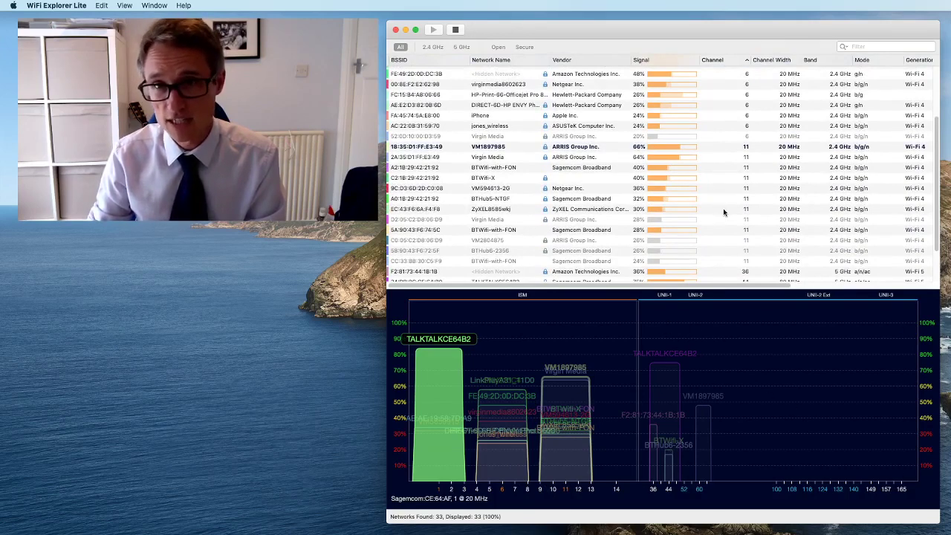
pyautogui.scroll(1, 841, 134)
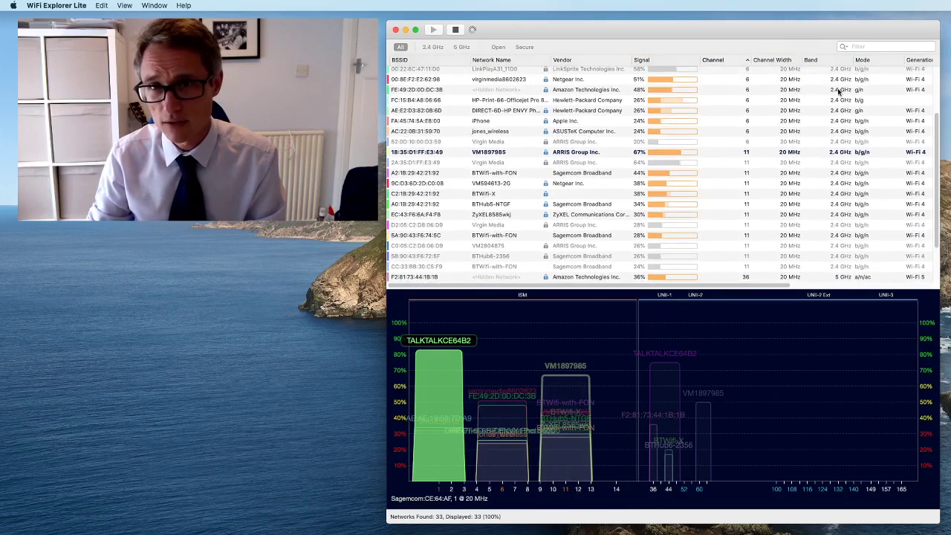
# Step: Sort the list by band and select all six 5 GHz networks
pyautogui.click(821, 60)
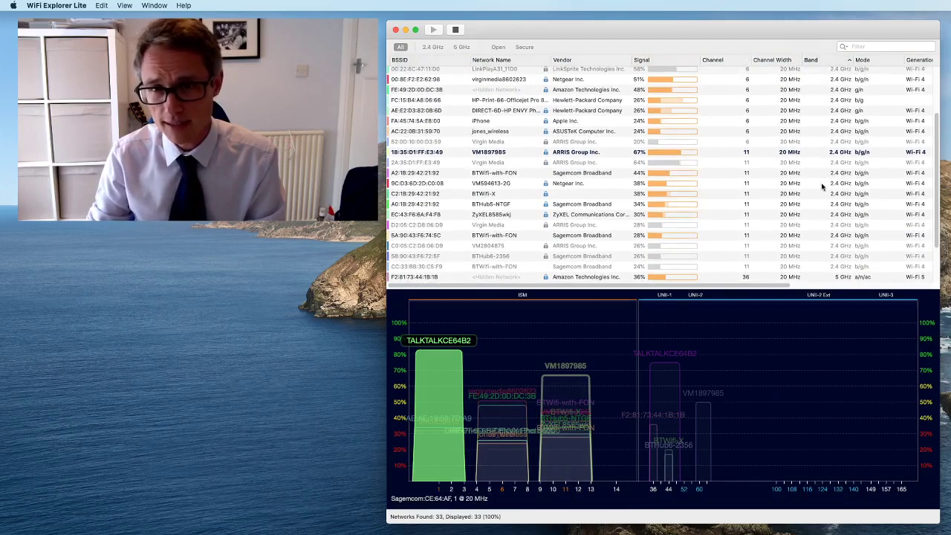
pyautogui.scroll(-3, 823, 189)
pyautogui.click(821, 224)
pyautogui.keyDown('shift'); pyautogui.click(823, 276); pyautogui.keyUp('shift')
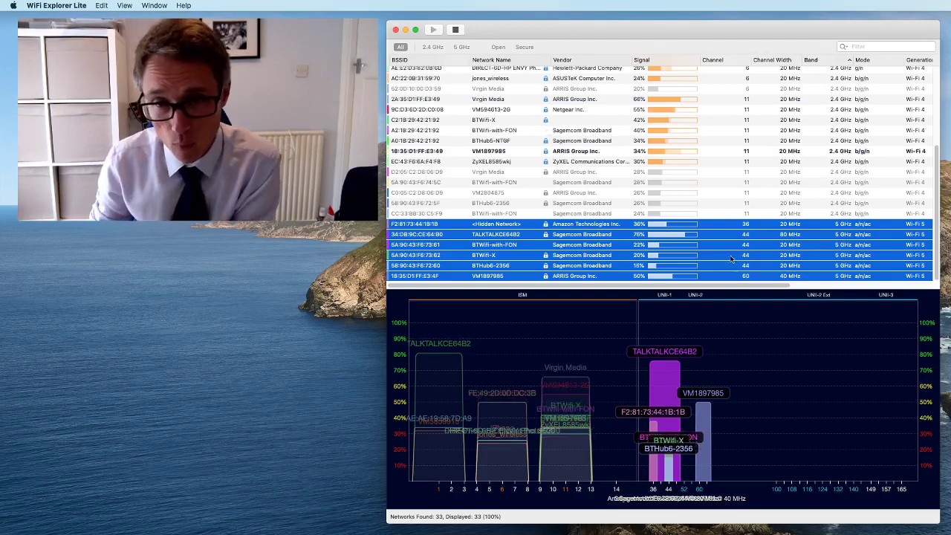
# Step: Highlight the four channel 44 networks, then the 5 GHz VM1897985 on channel 60
pyautogui.click(764, 236)
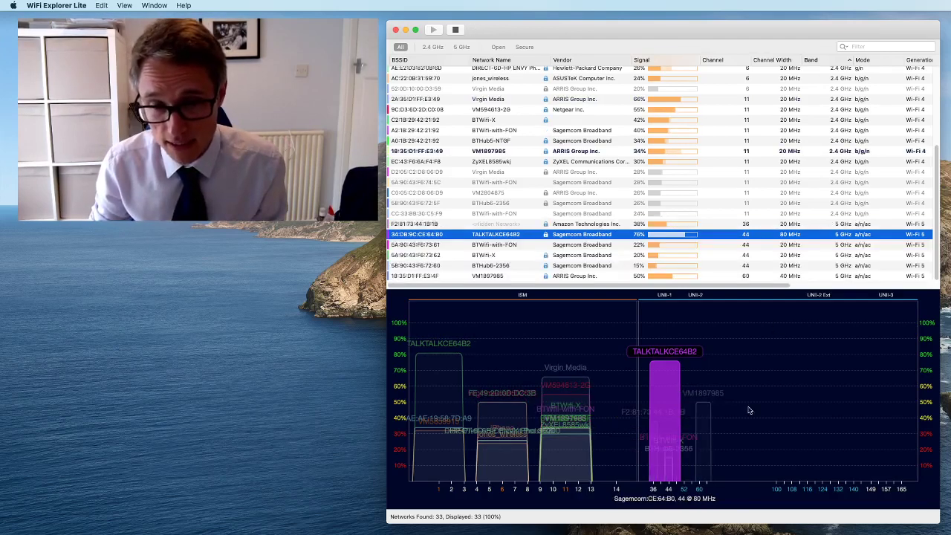
pyautogui.keyDown('shift'); pyautogui.click(756, 267); pyautogui.keyUp('shift')
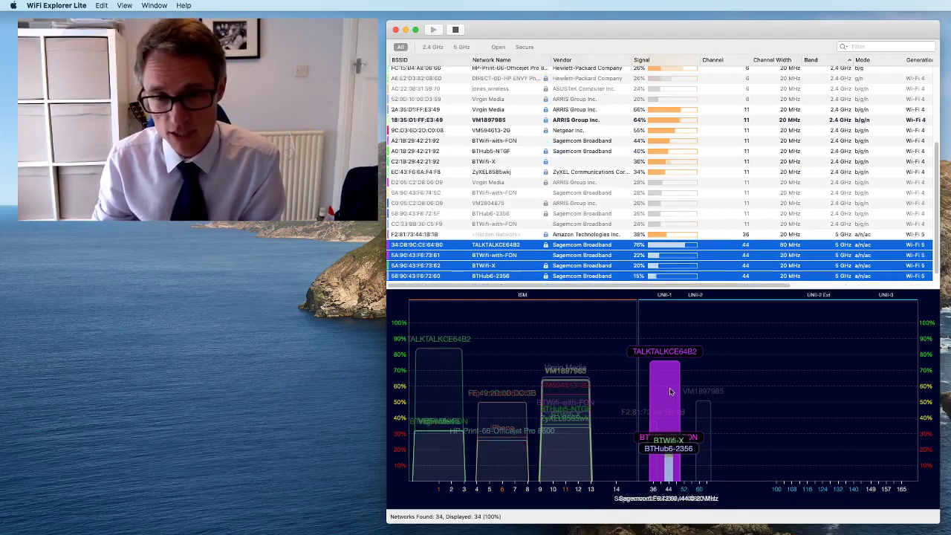
pyautogui.scroll(-1, 722, 246)
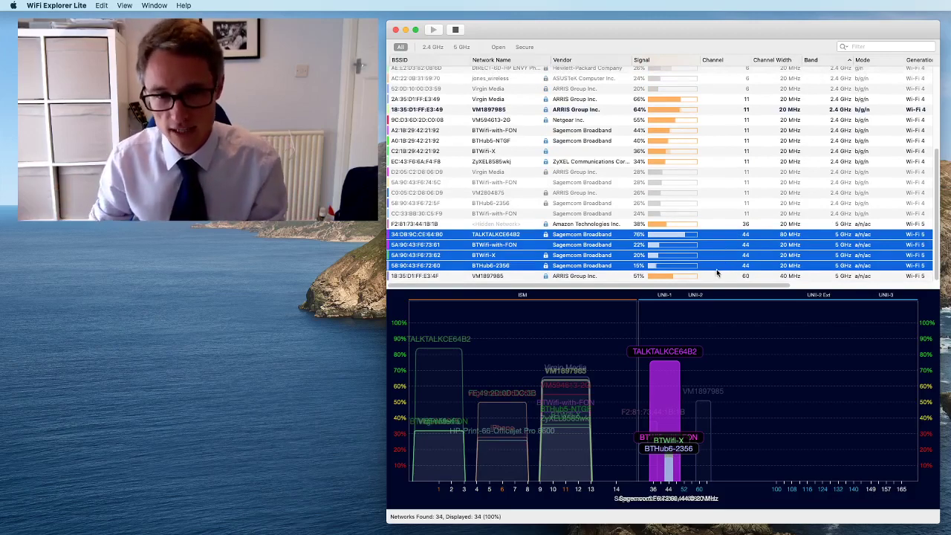
pyautogui.click(719, 276)
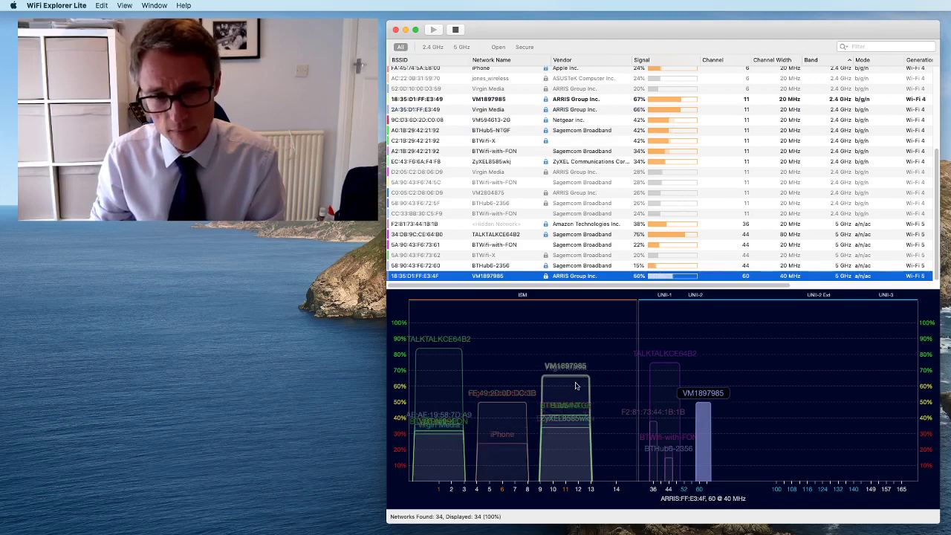
pyautogui.scroll(2, 616, 164)
pyautogui.click(601, 133)
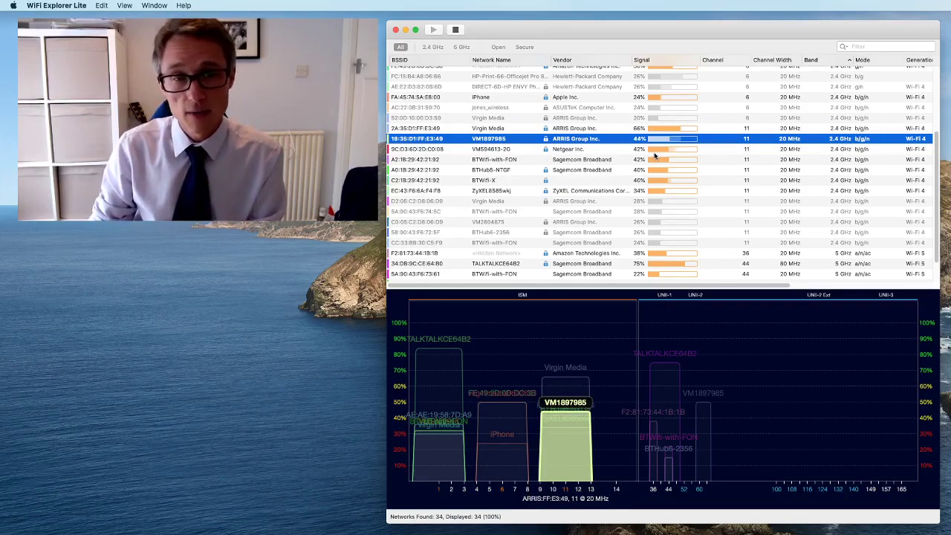
pyautogui.scroll(-2, 654, 156)
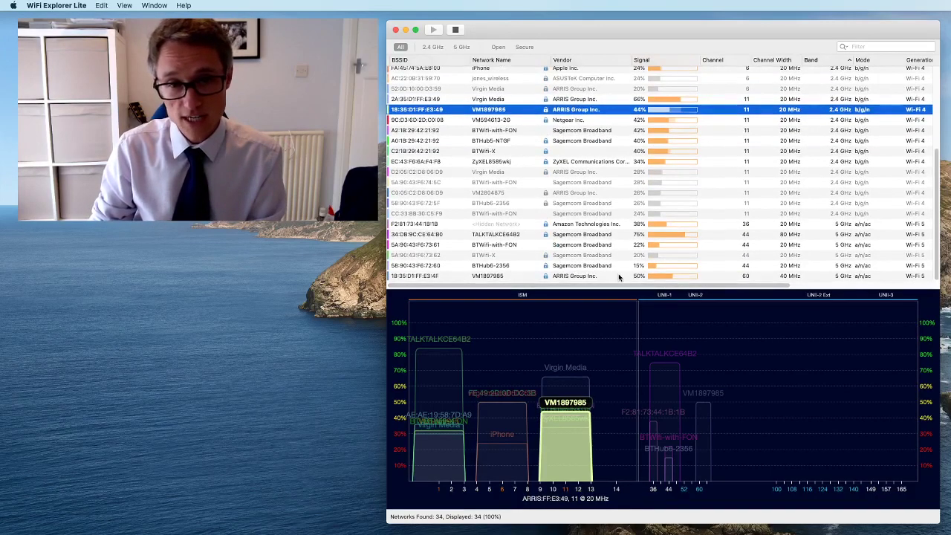
pyautogui.click(618, 276)
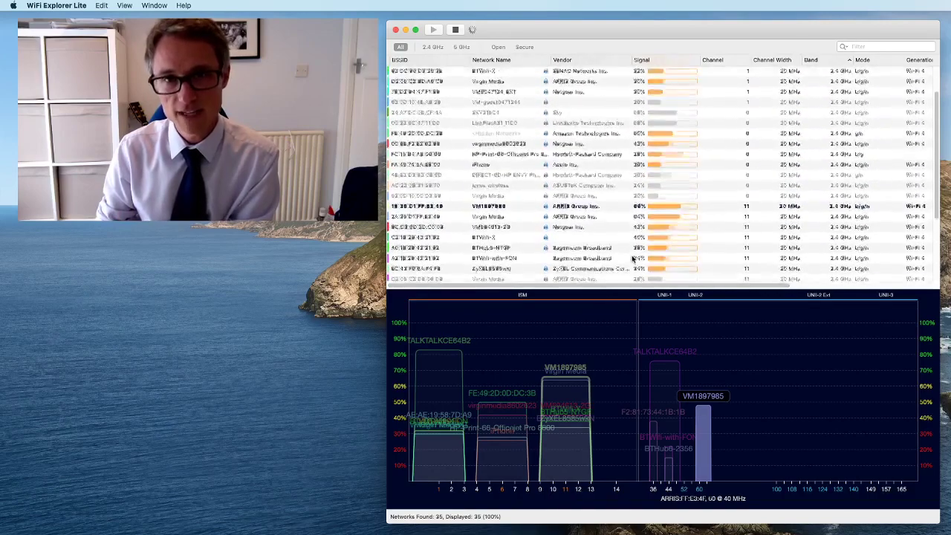
pyautogui.scroll(-2, 632, 258)
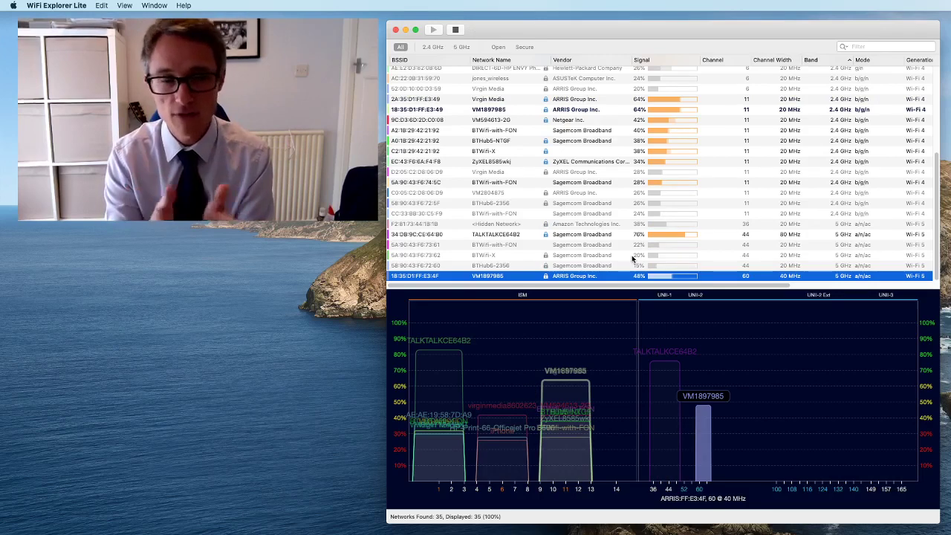
pyautogui.scroll(1, 633, 259)
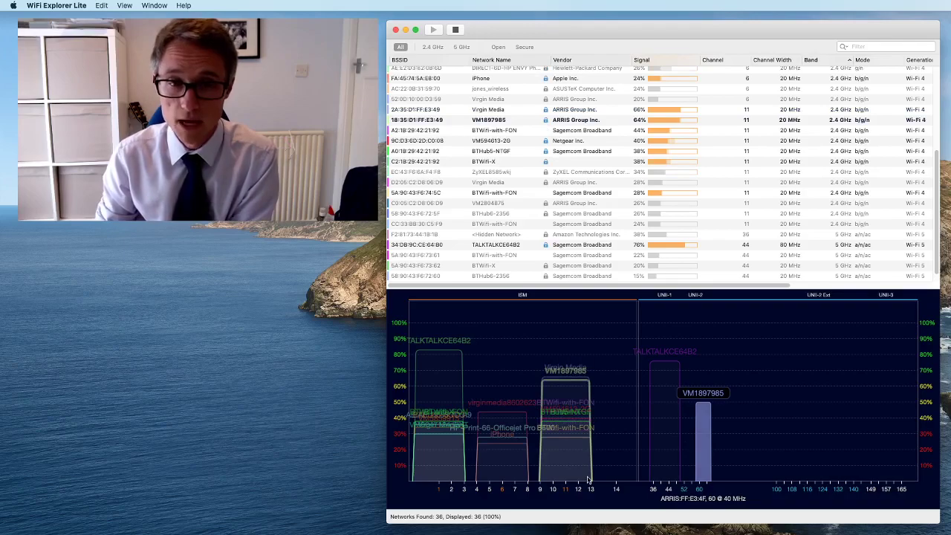
pyautogui.scroll(5, 626, 199)
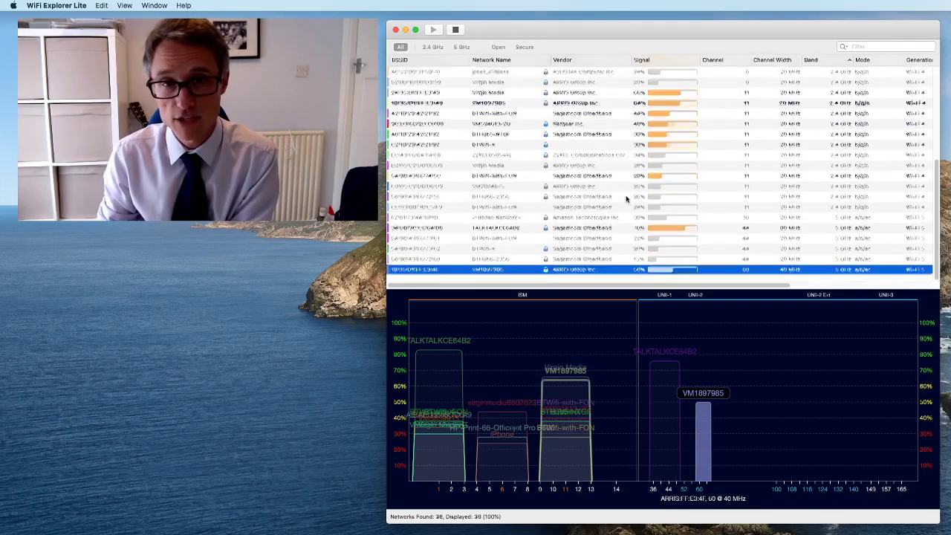
pyautogui.scroll(1, 626, 199)
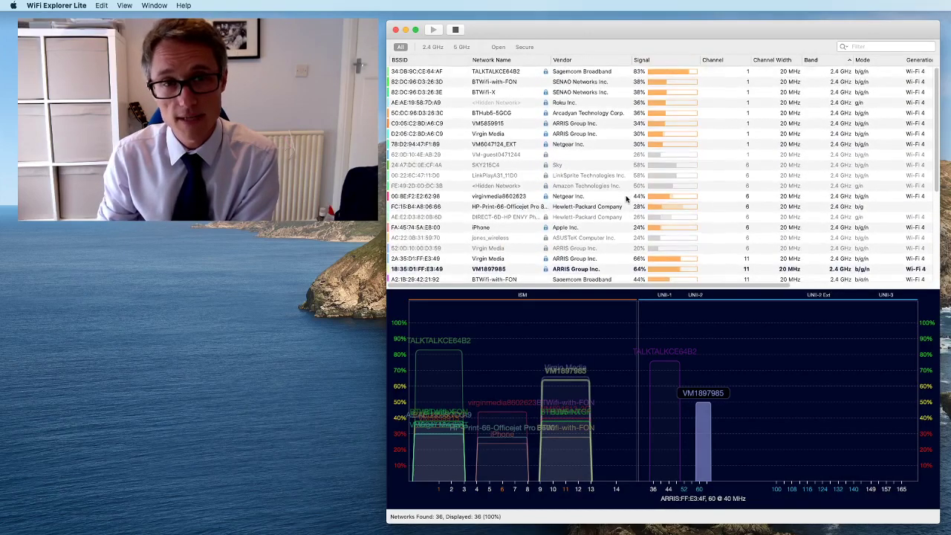